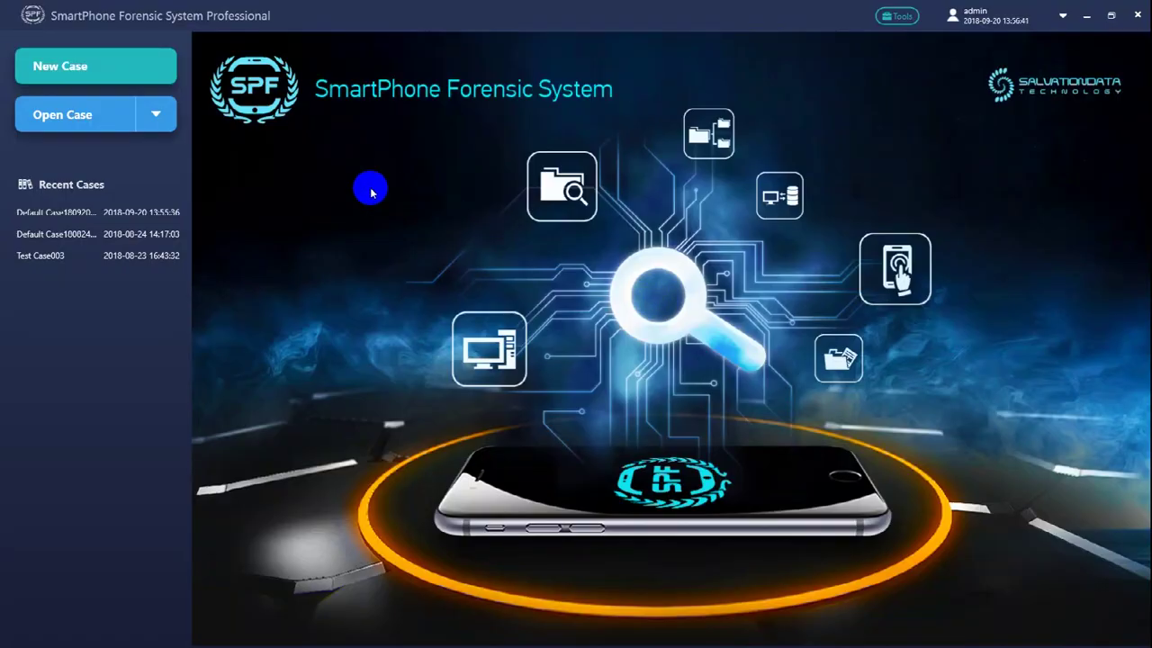
click(142, 71)
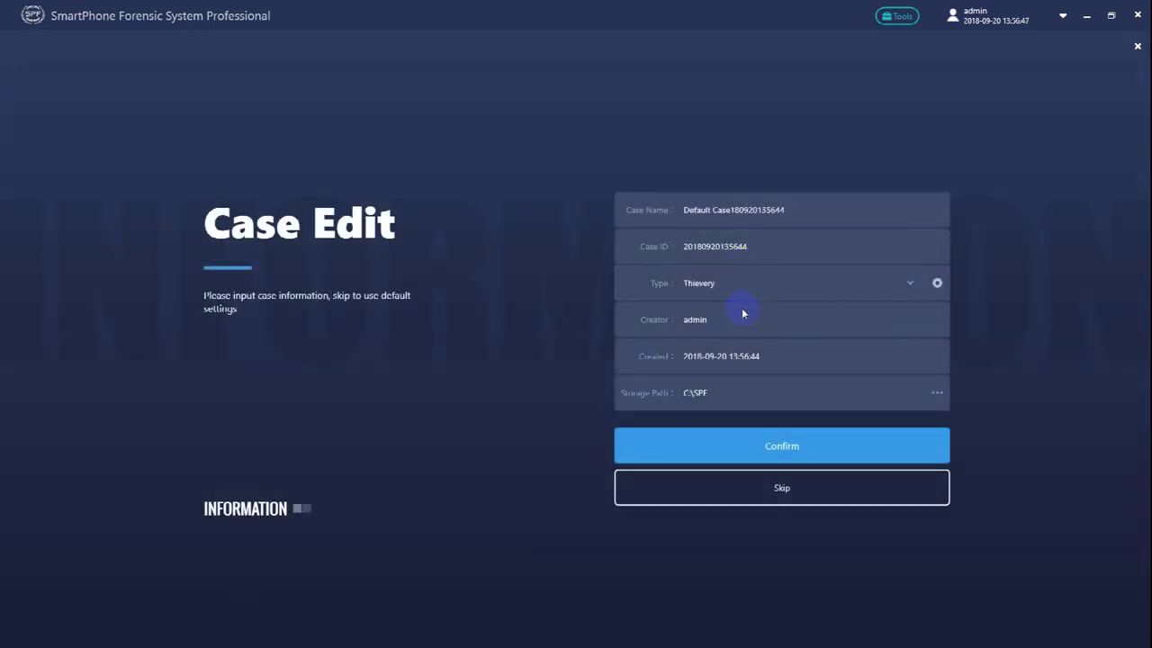
click(782, 457)
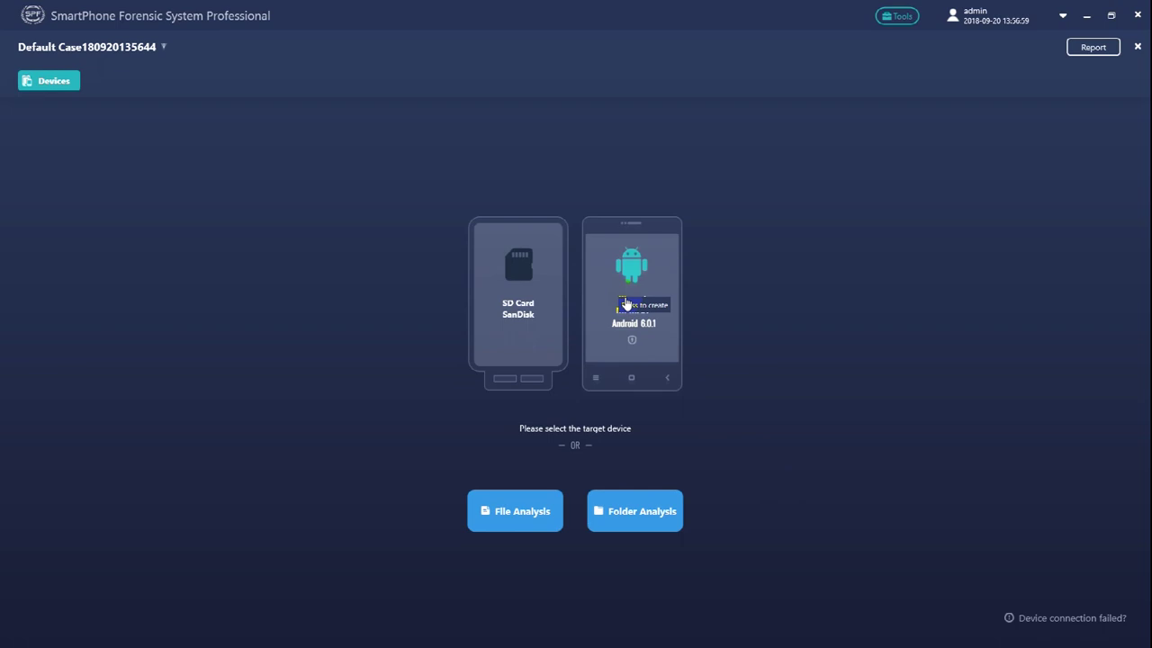
Choose 9008 Imaging for the Android phone hydrogen as a 32GB Mi model.
click(628, 305)
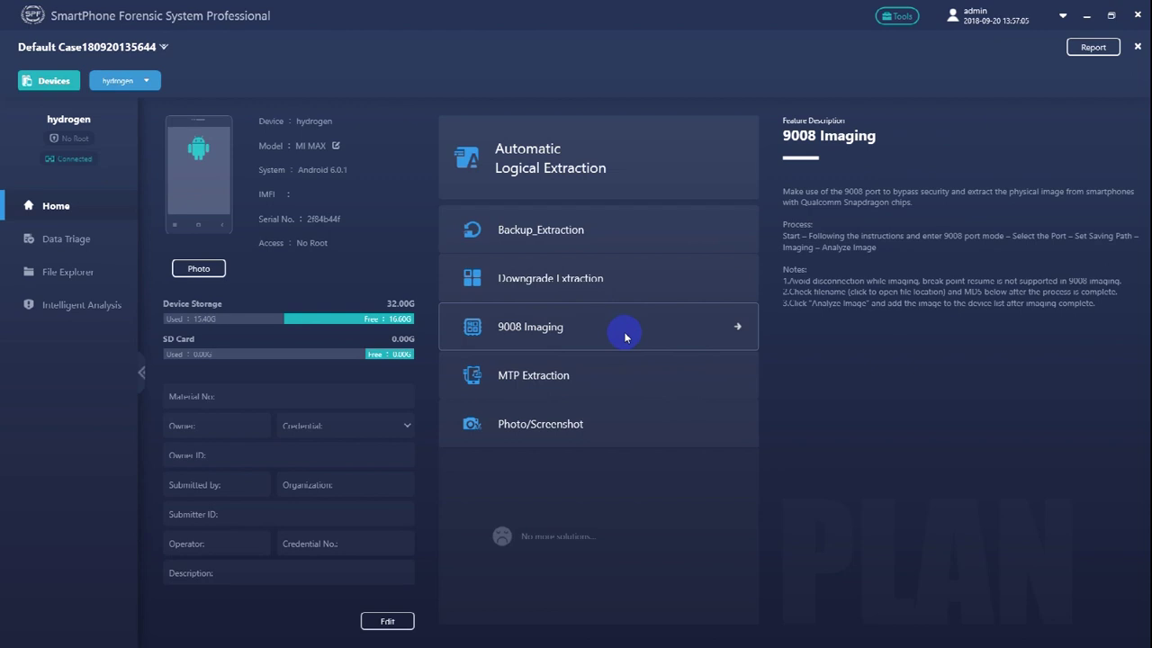
click(627, 337)
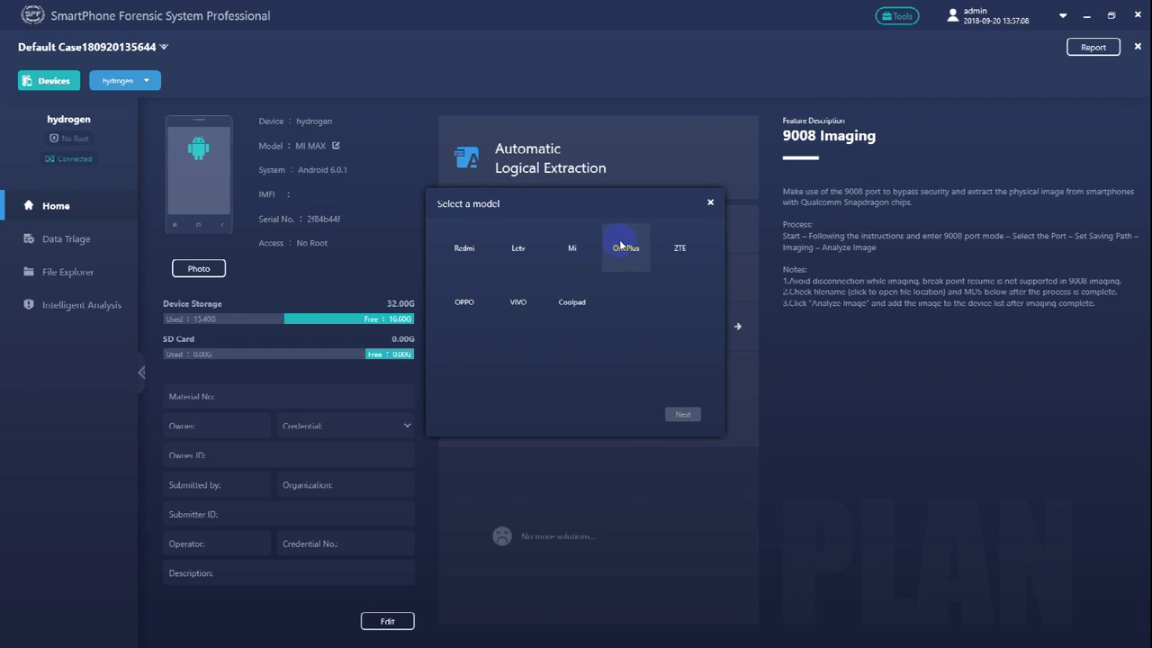
click(573, 247)
click(517, 302)
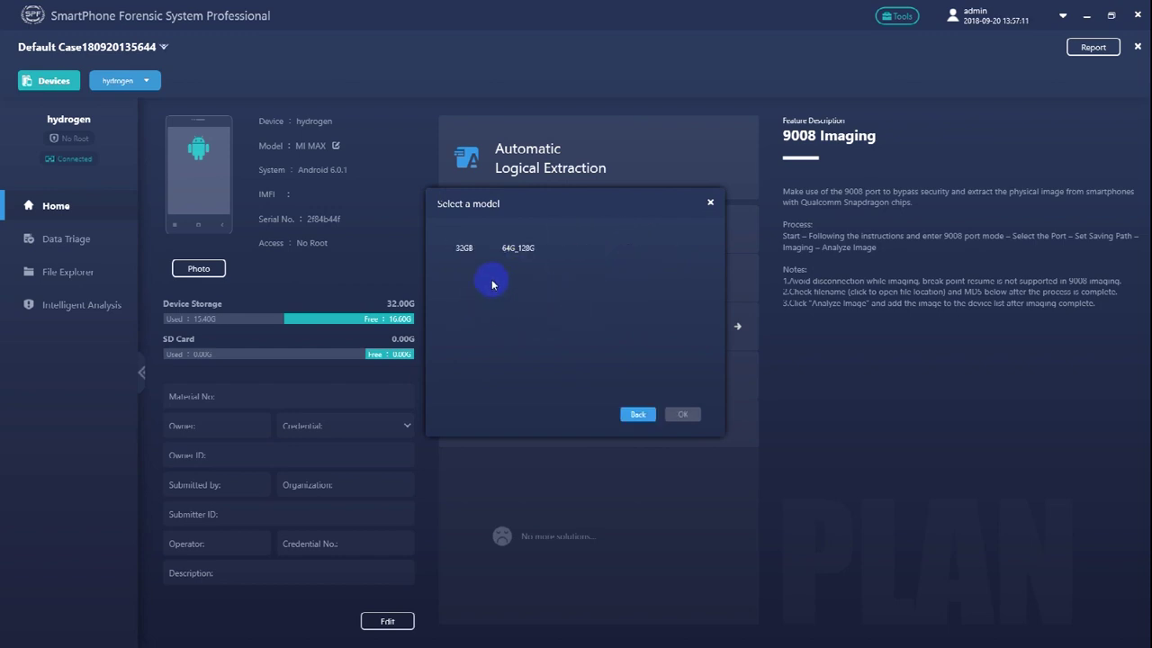
click(464, 248)
click(689, 415)
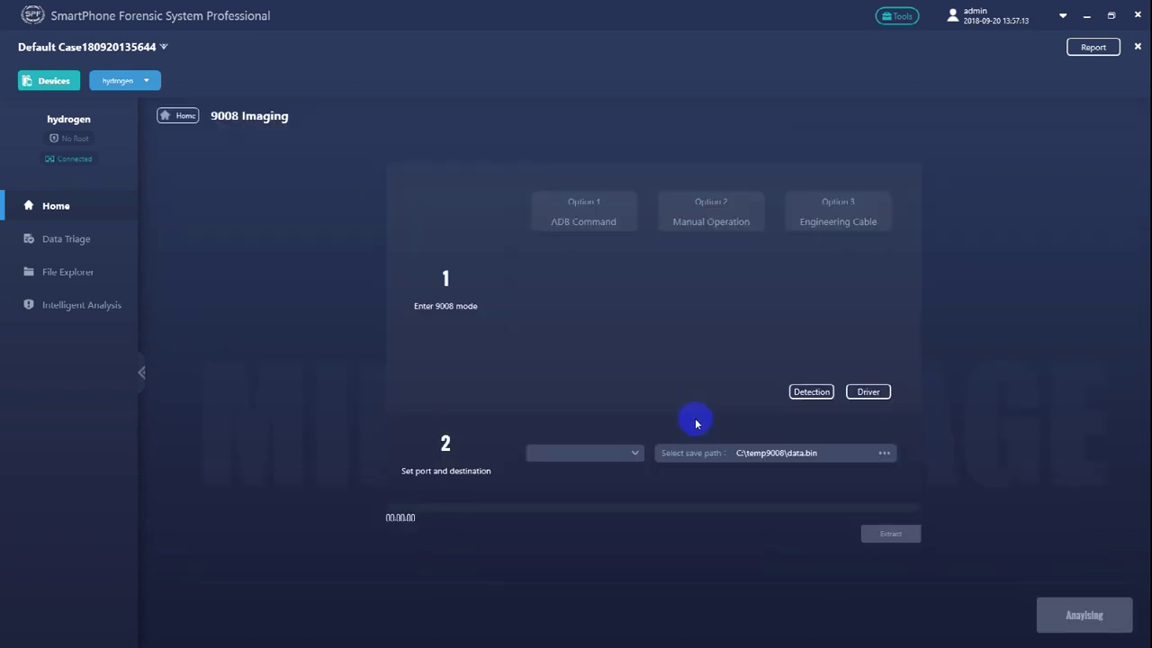
Open the Qualcomm 9008 Physical Extractor from the Tools extractor list, then close it.
click(899, 17)
click(324, 273)
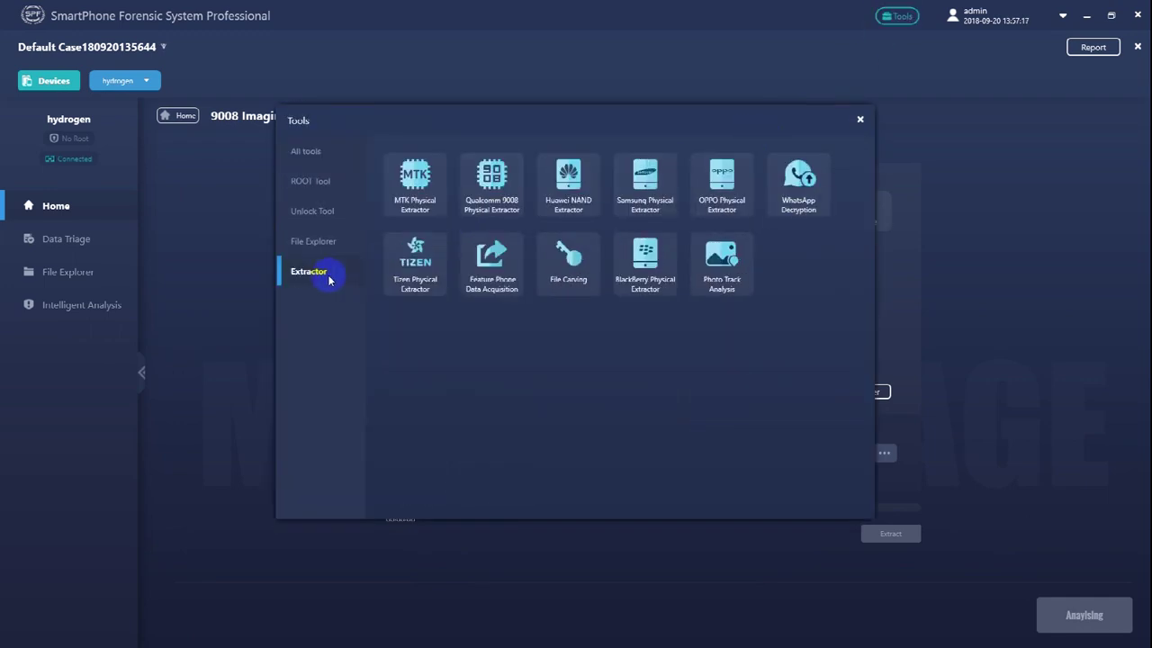
click(498, 180)
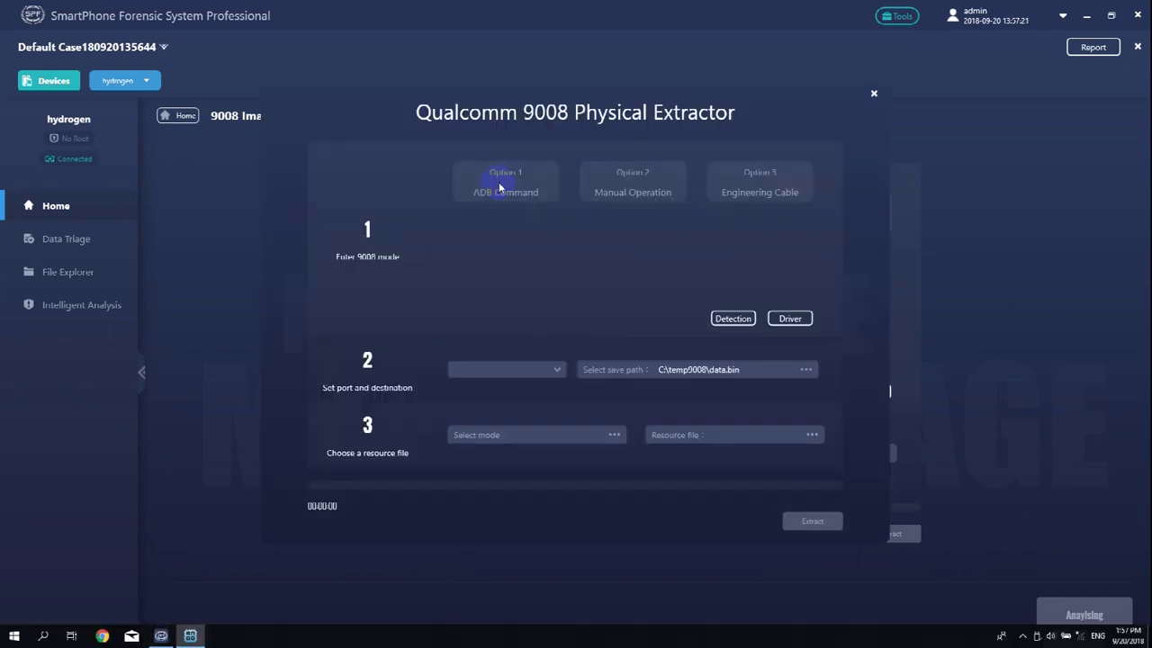
click(874, 93)
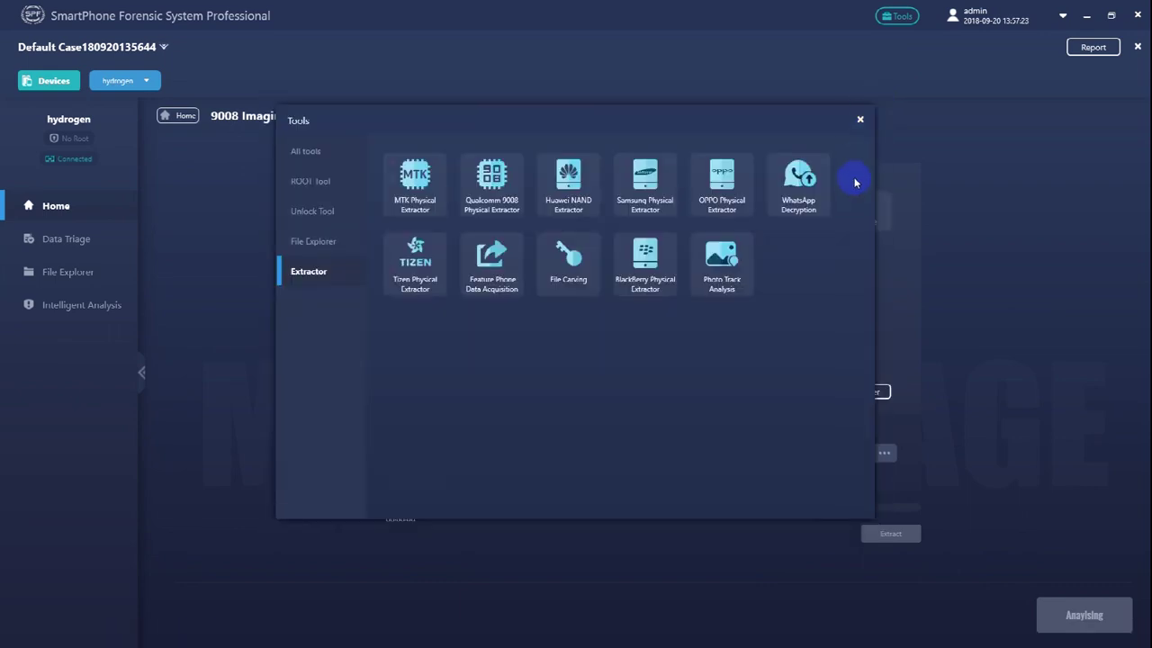
click(860, 120)
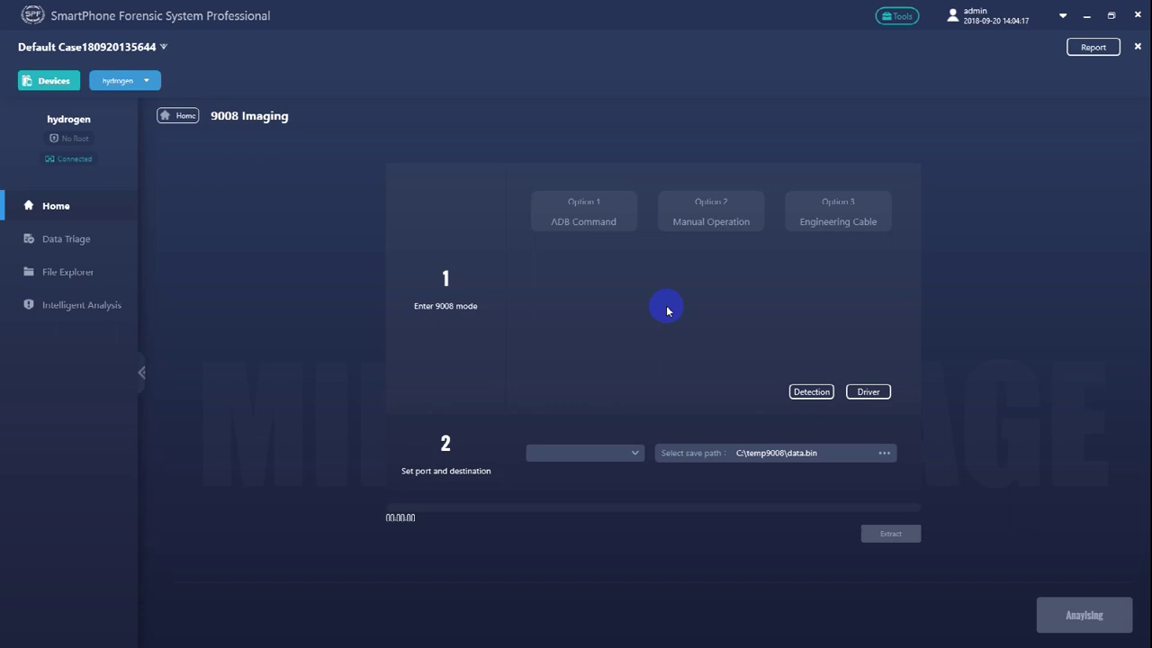
click(869, 391)
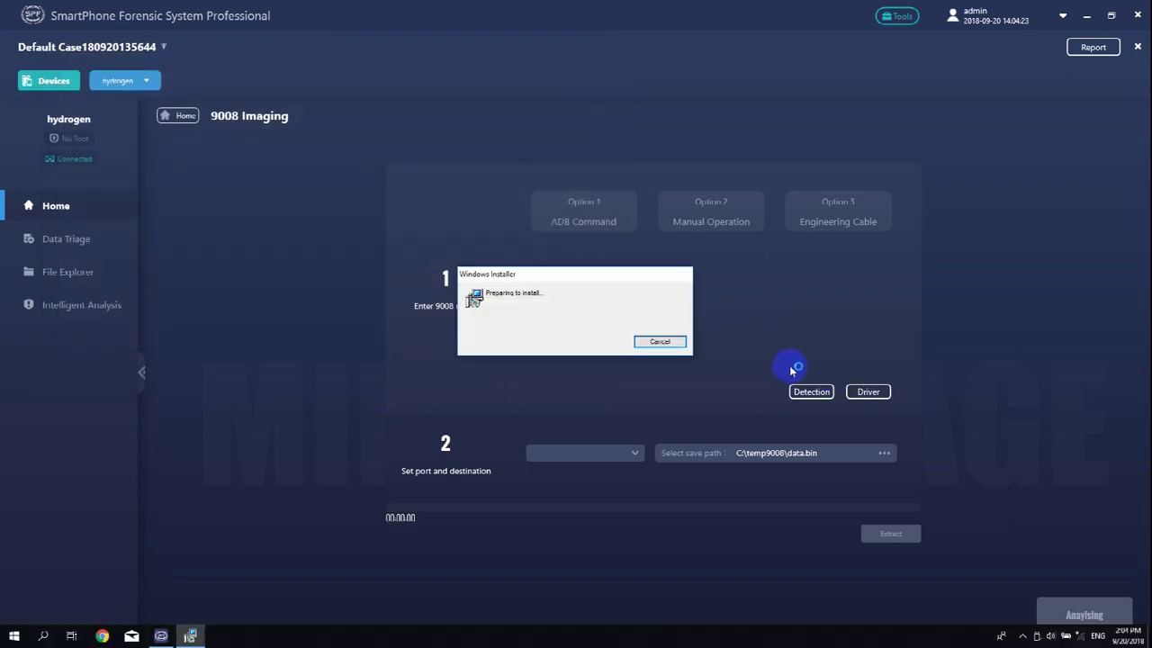
click(707, 412)
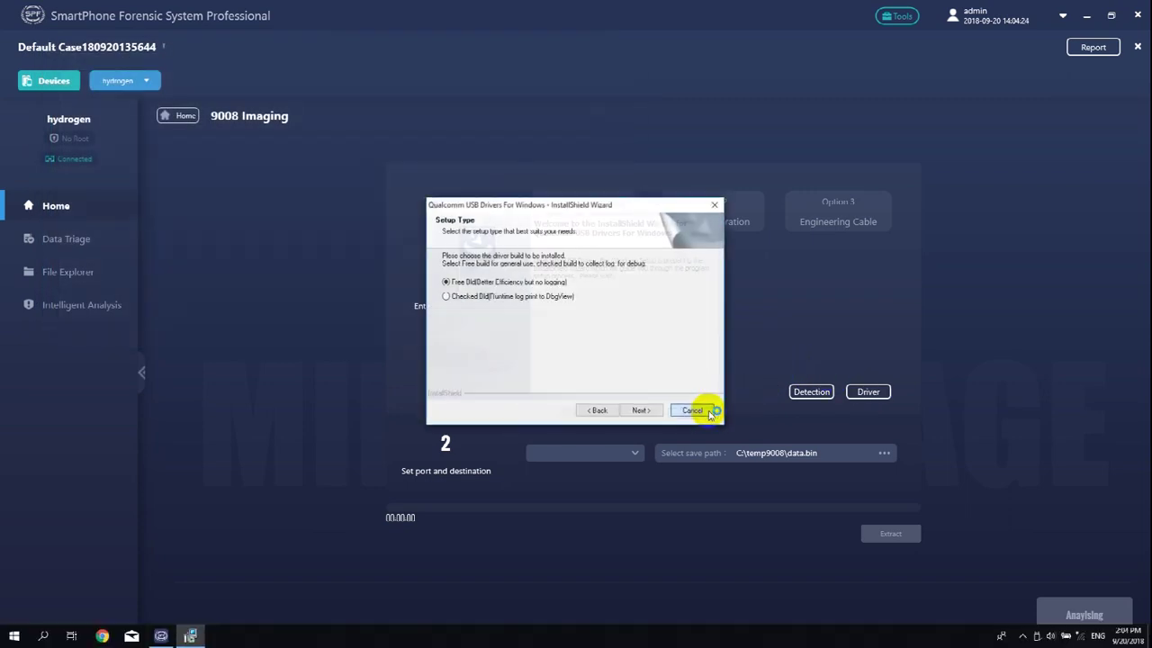
click(620, 379)
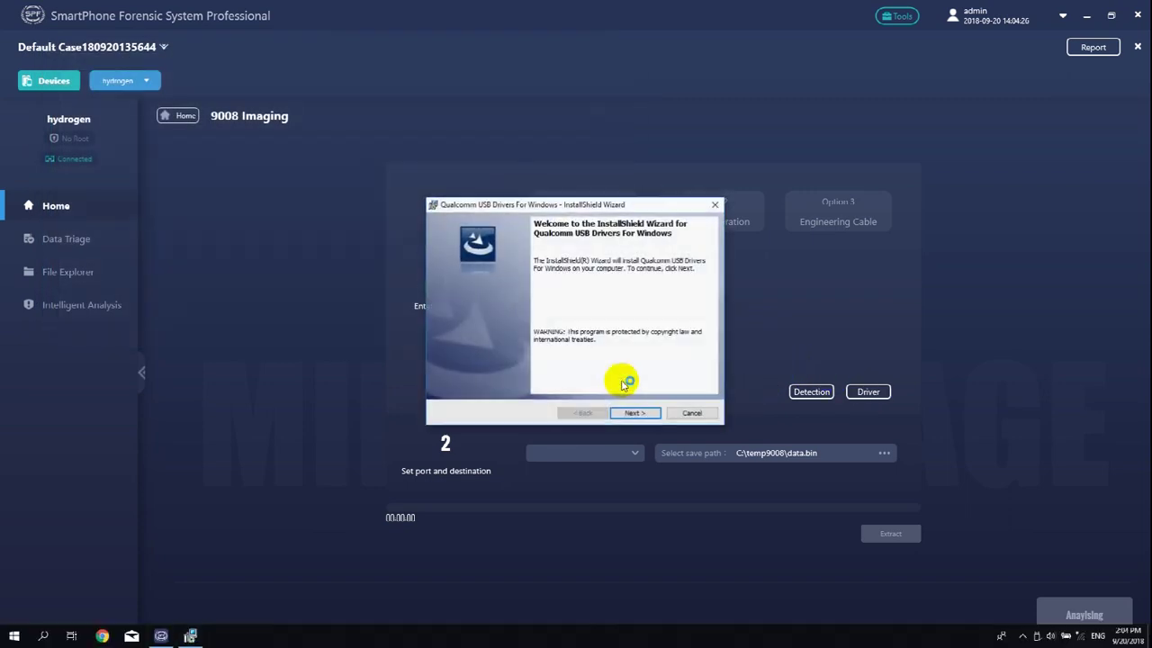
click(691, 413)
click(551, 337)
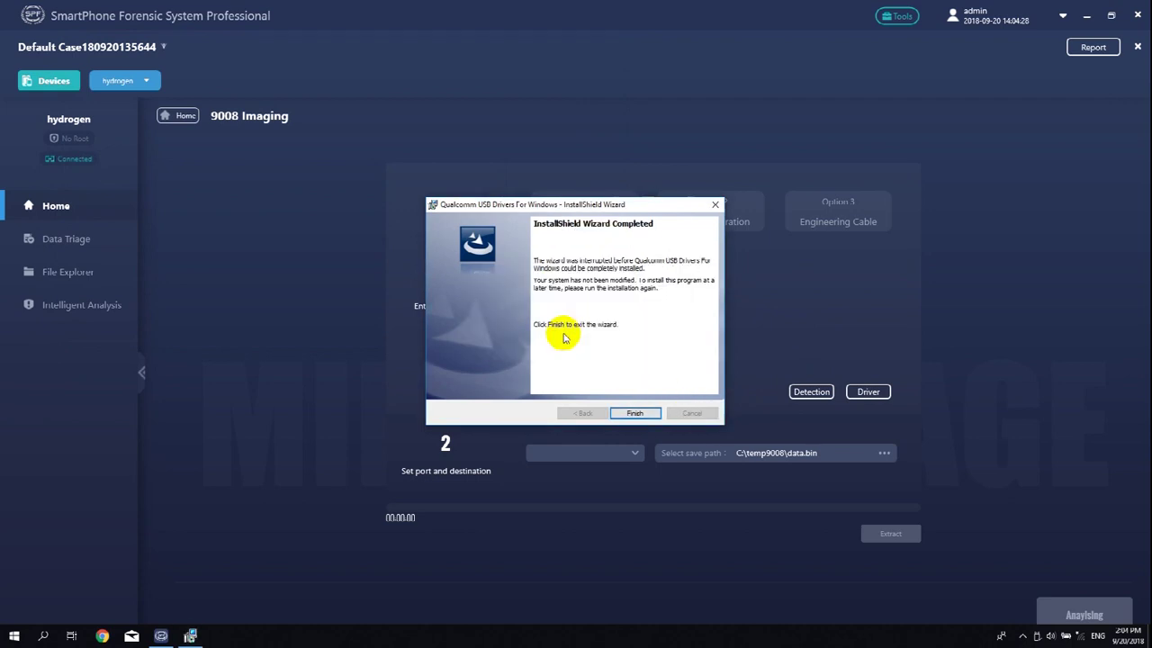
click(650, 413)
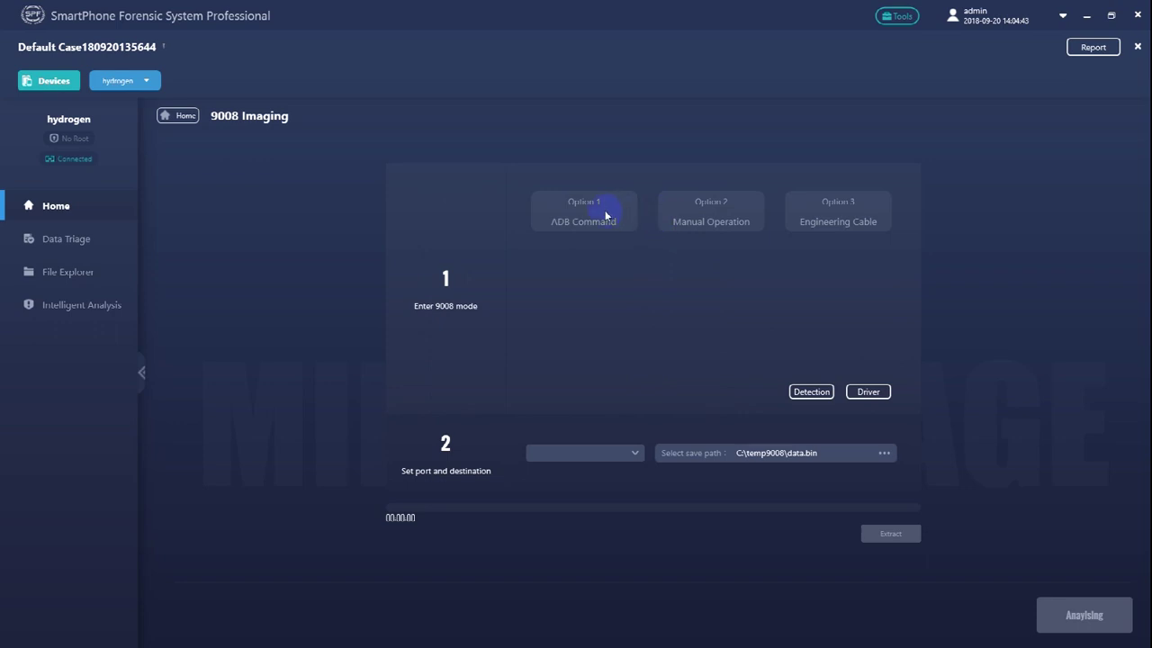
Compare the Manual Operation and Engineering Cable methods, then settle on ADB Command for 9008 mode.
click(694, 205)
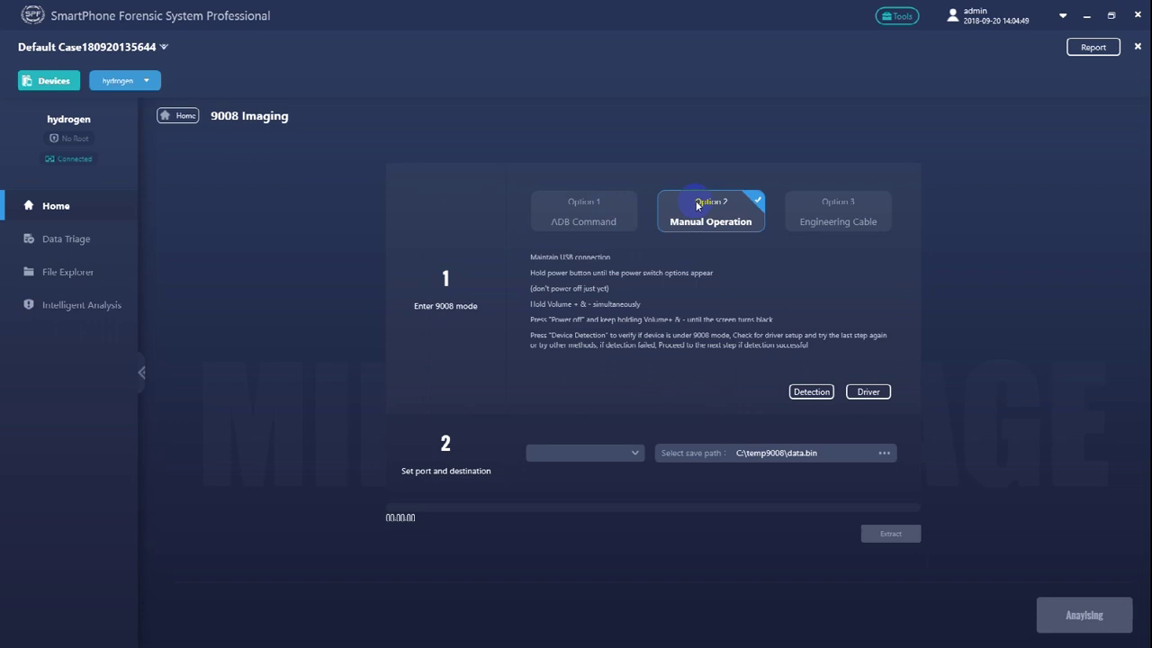
click(826, 218)
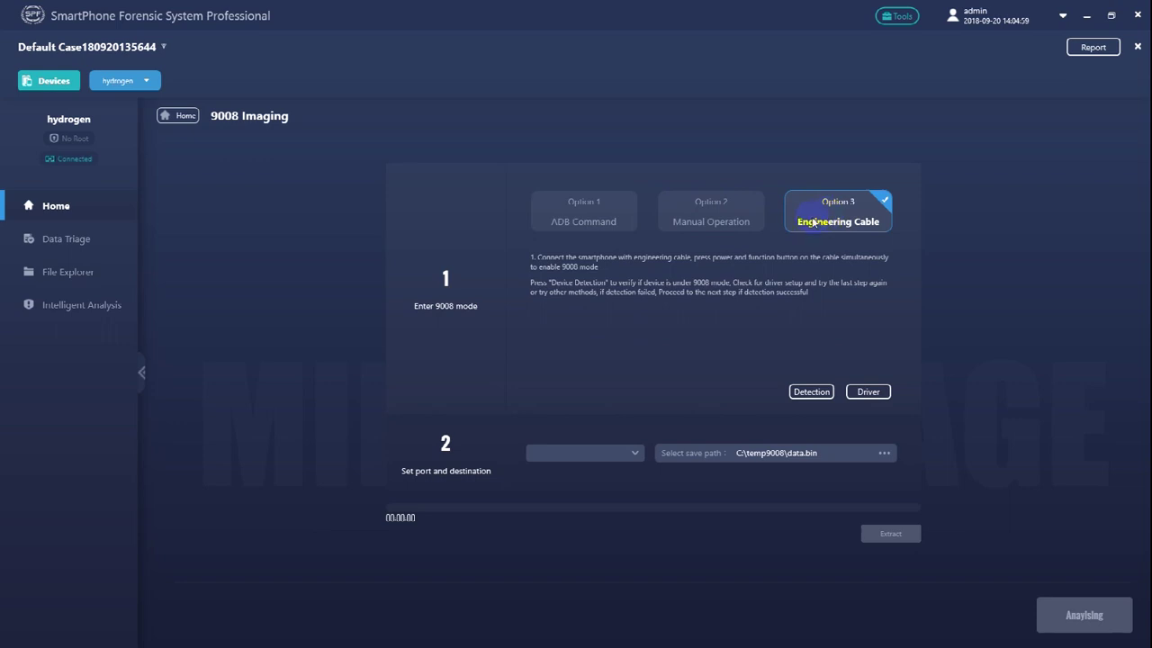
click(570, 211)
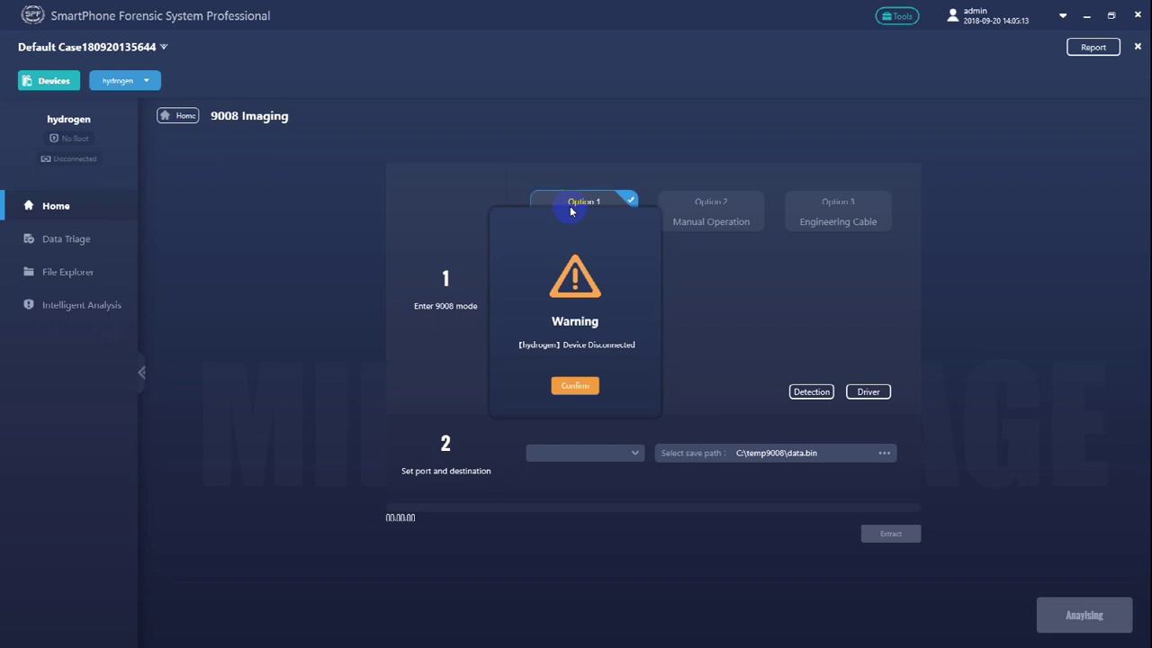
Dismiss the disconnect warning, detect the phone, and confirm COM3 in Device Manager.
click(570, 387)
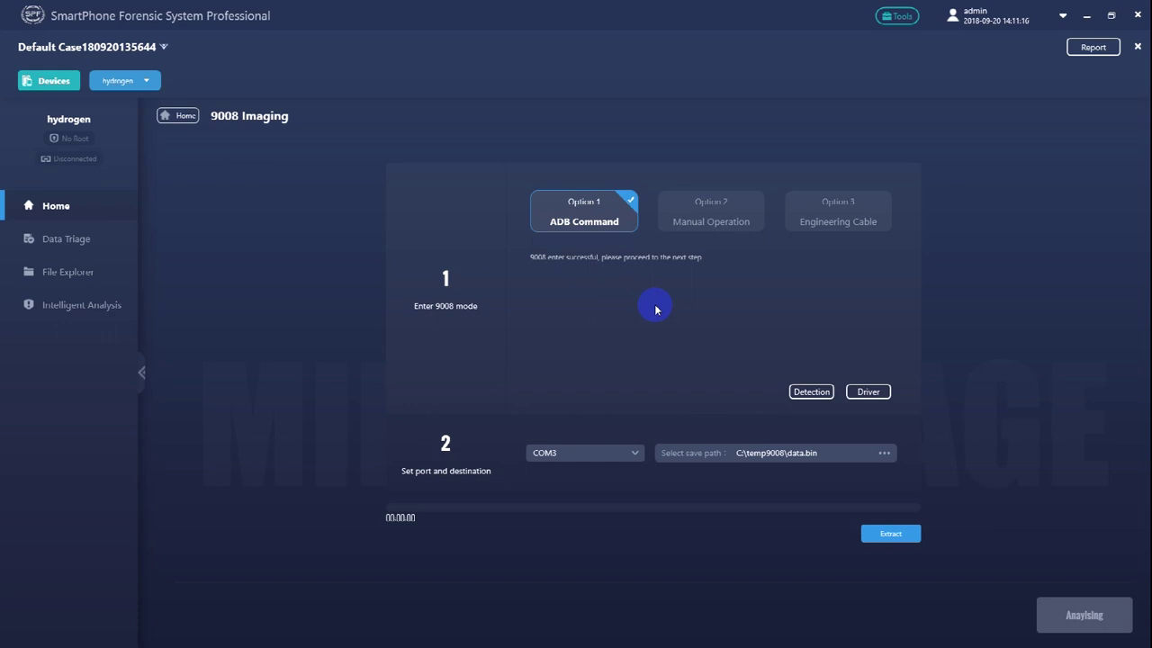
click(795, 395)
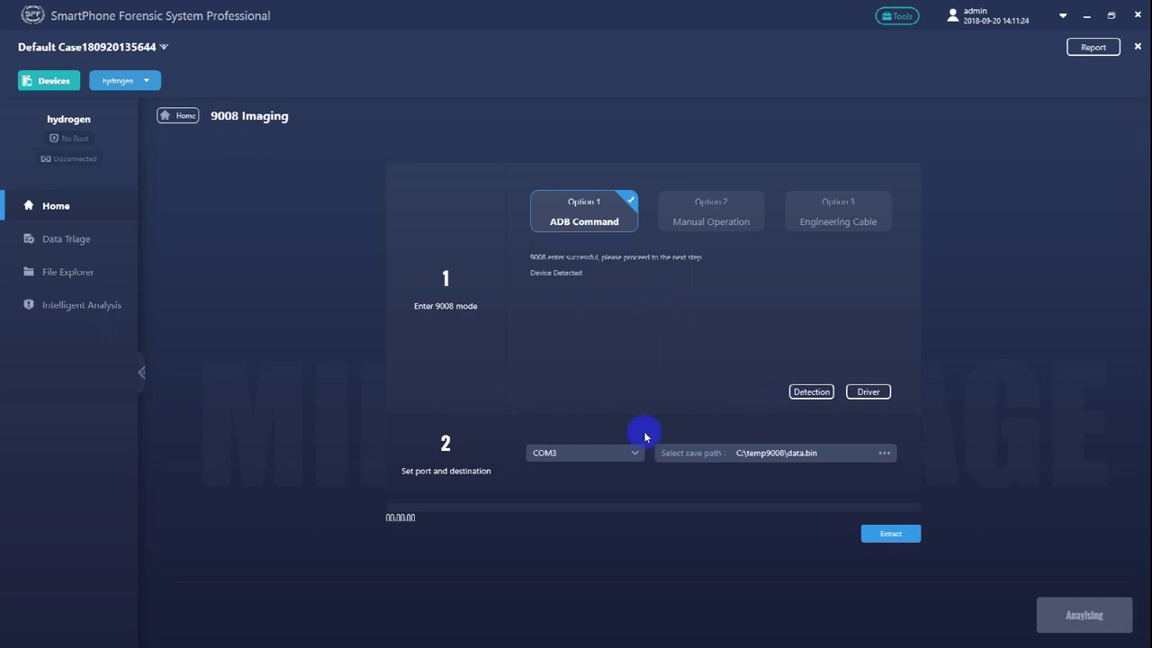
click(632, 454)
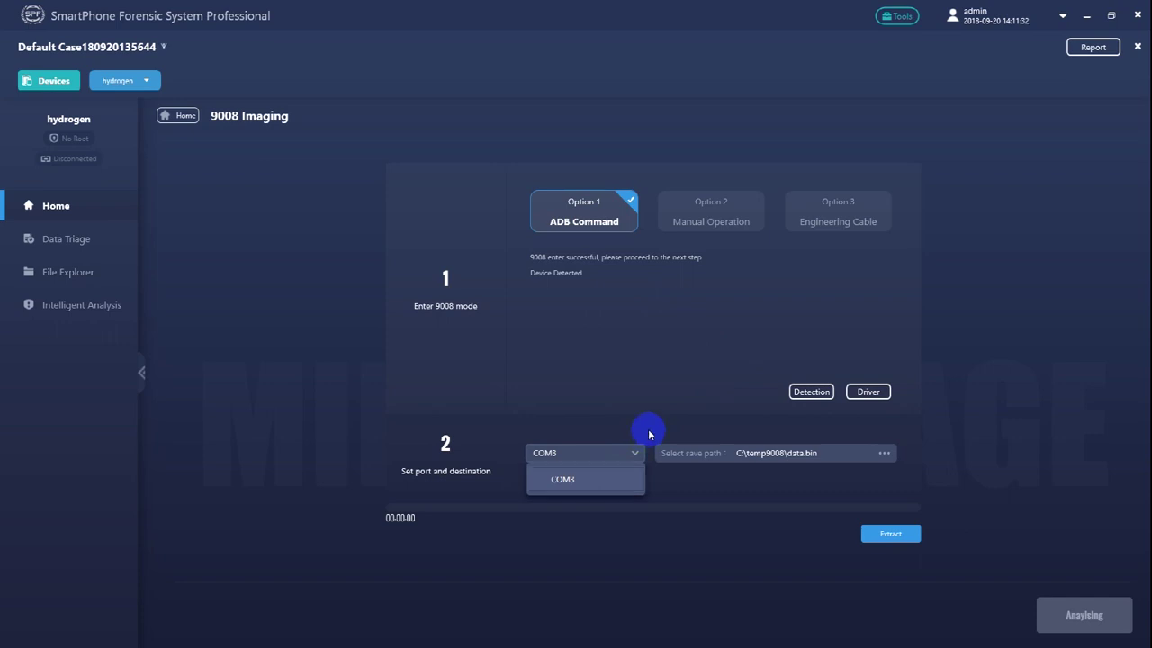
click(649, 434)
key(alt+Tab)
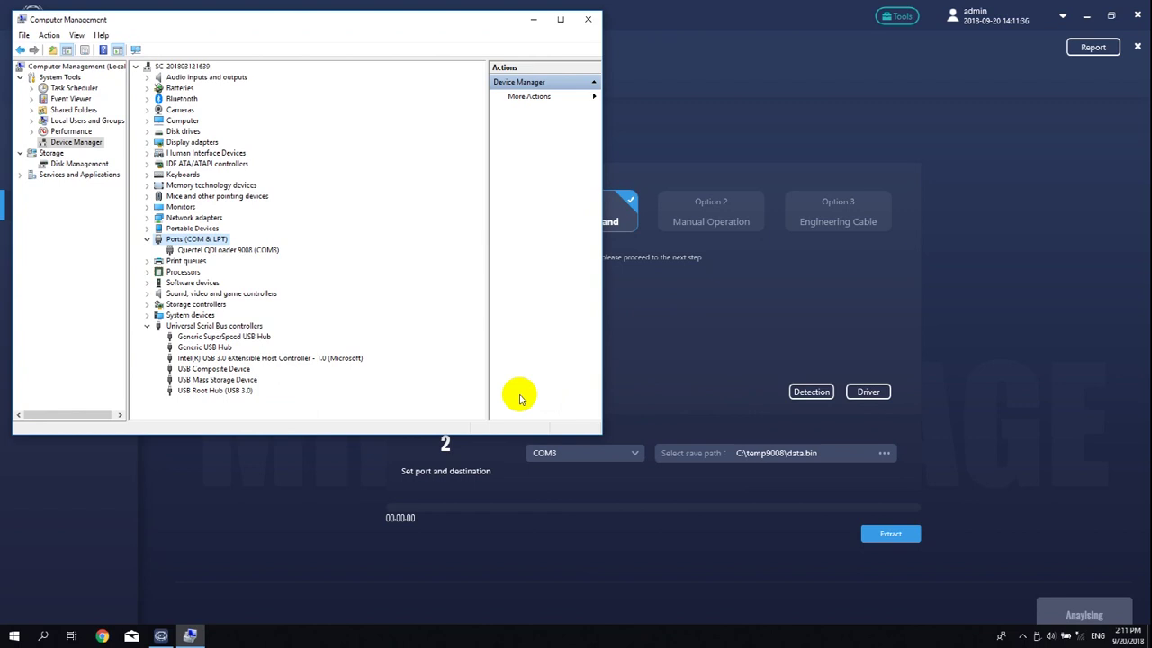
click(691, 360)
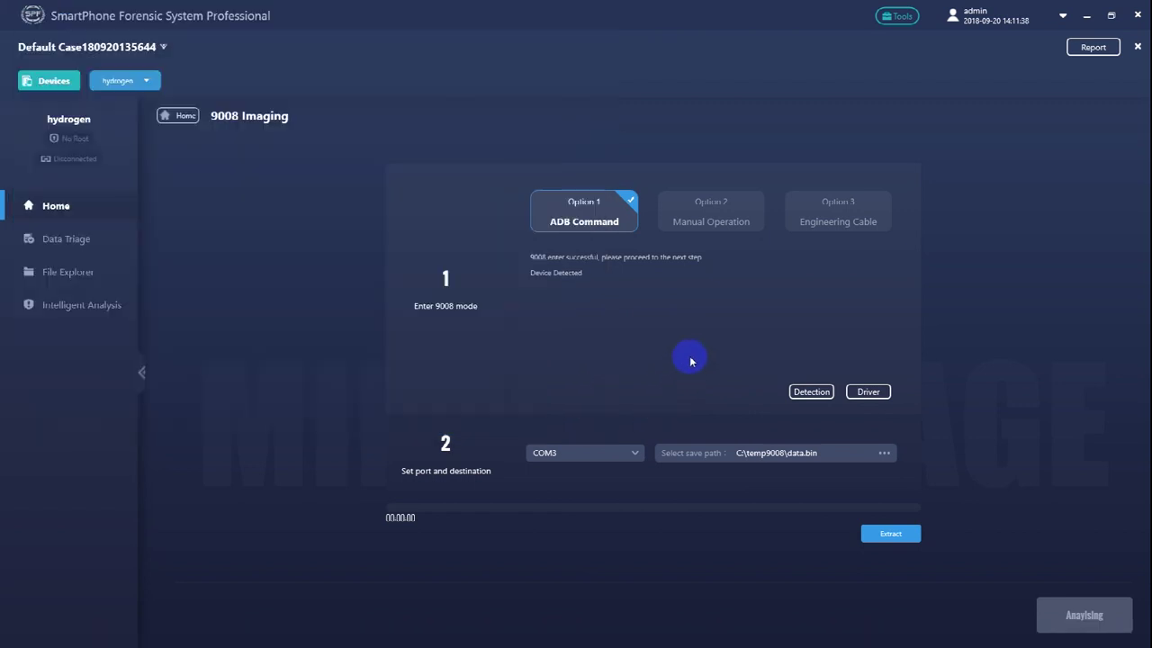
Extract the phone image to C:\temp9008\data.bin.
click(859, 457)
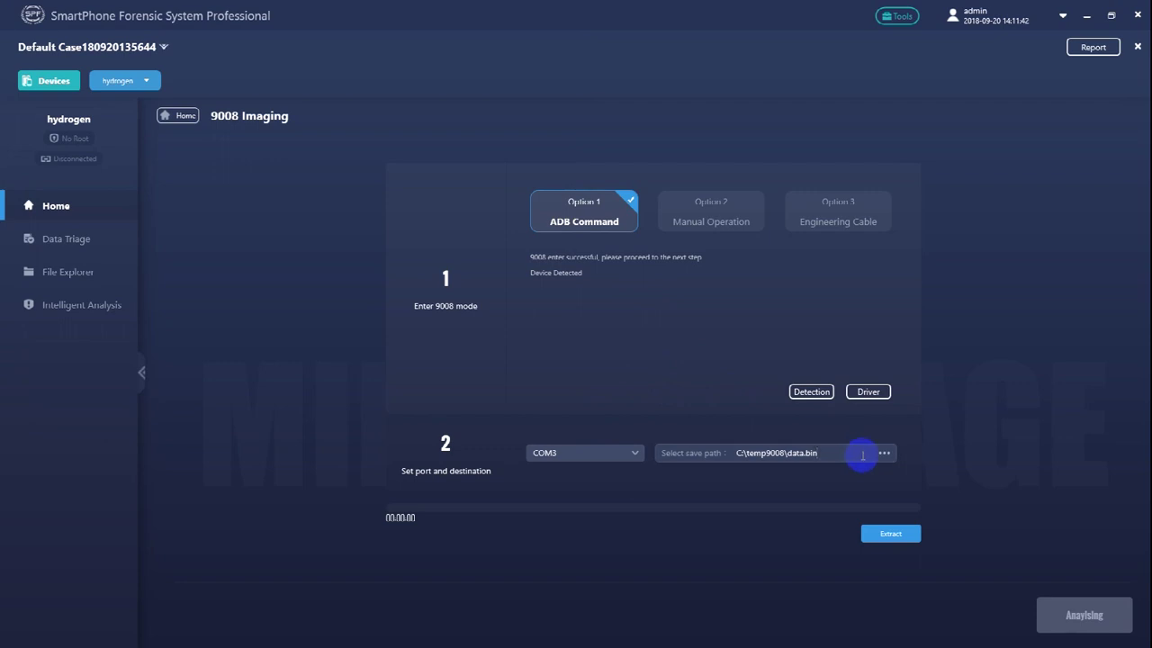
click(902, 538)
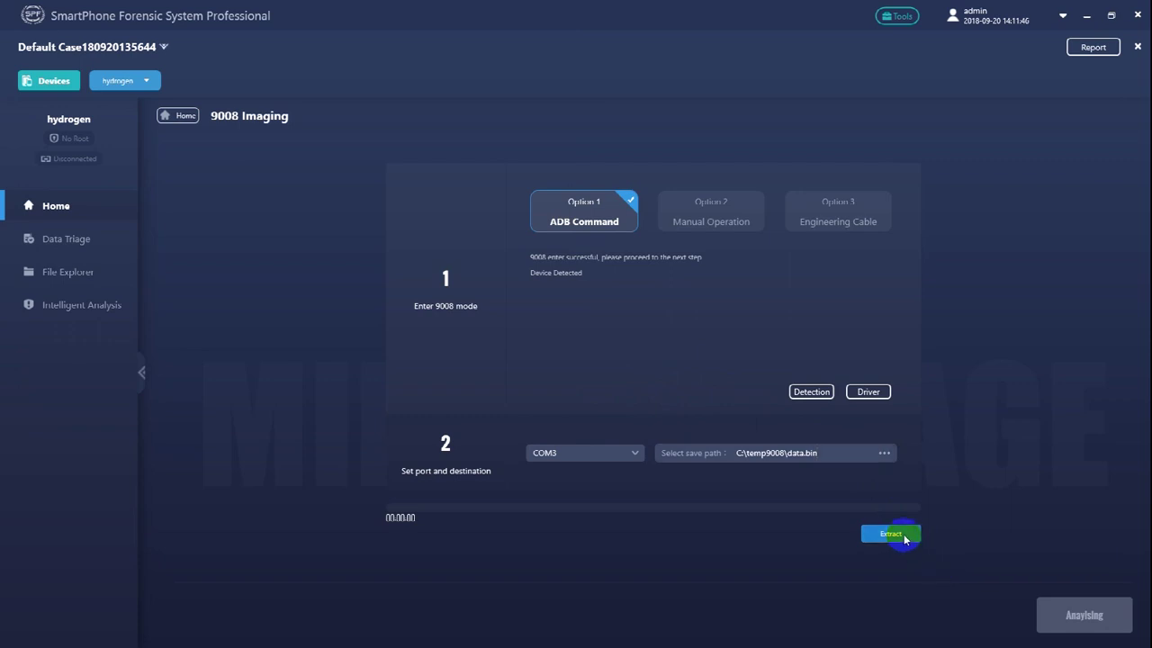
click(905, 538)
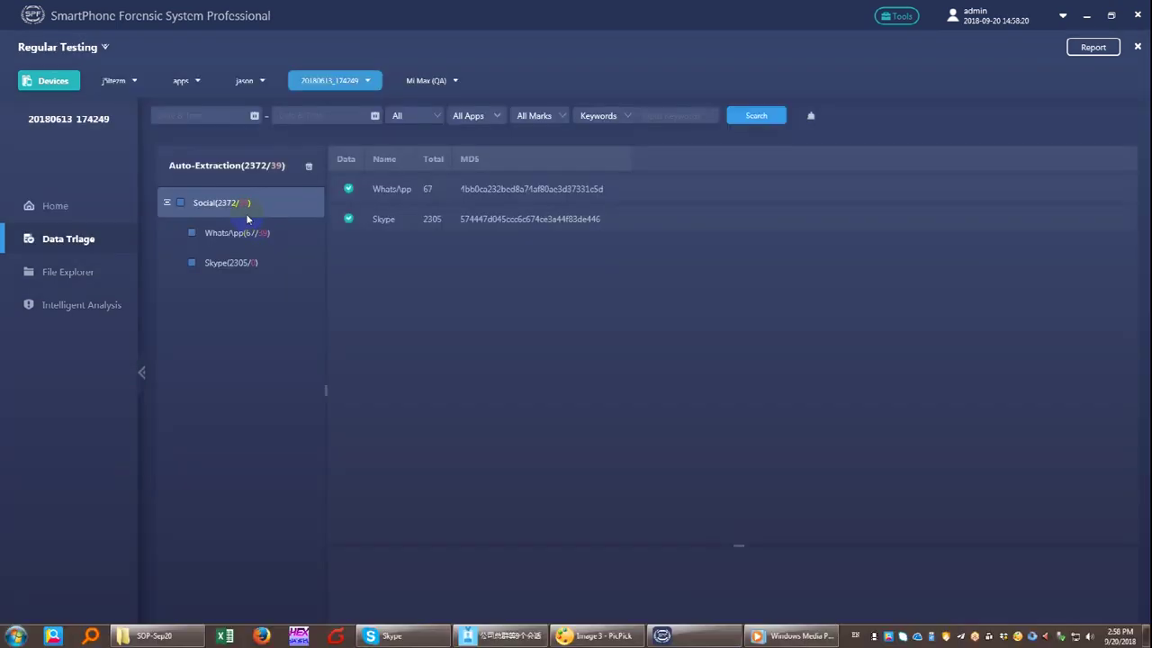
Expand the Skype data down to its Friend, Chat and Friend Chat records.
click(241, 234)
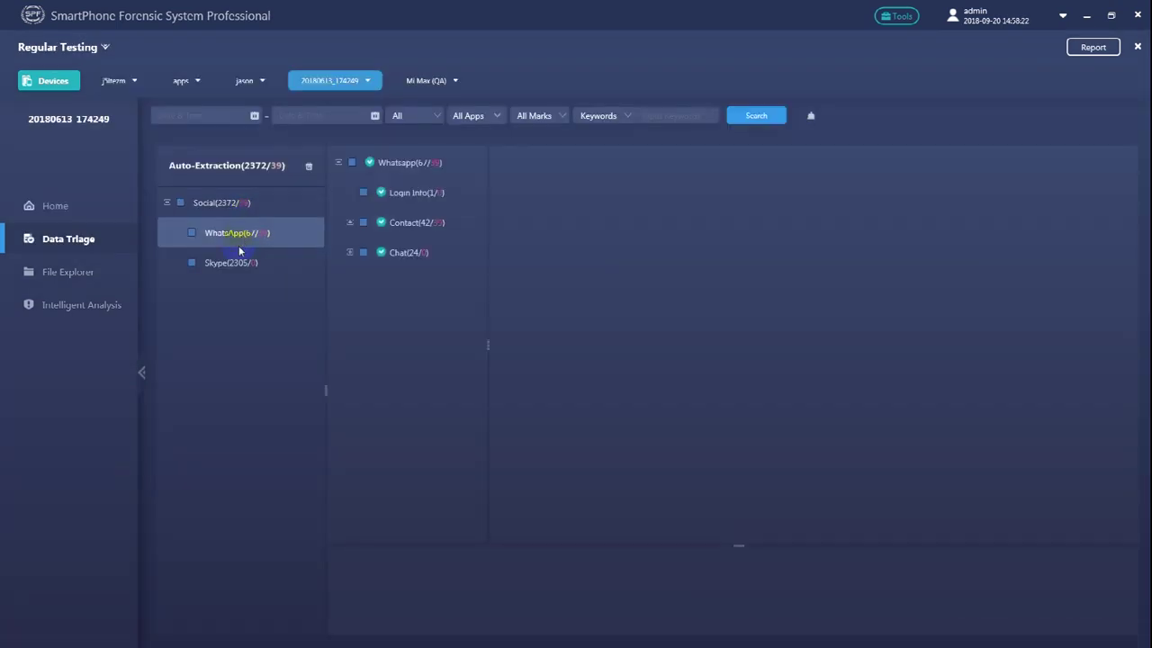
click(239, 265)
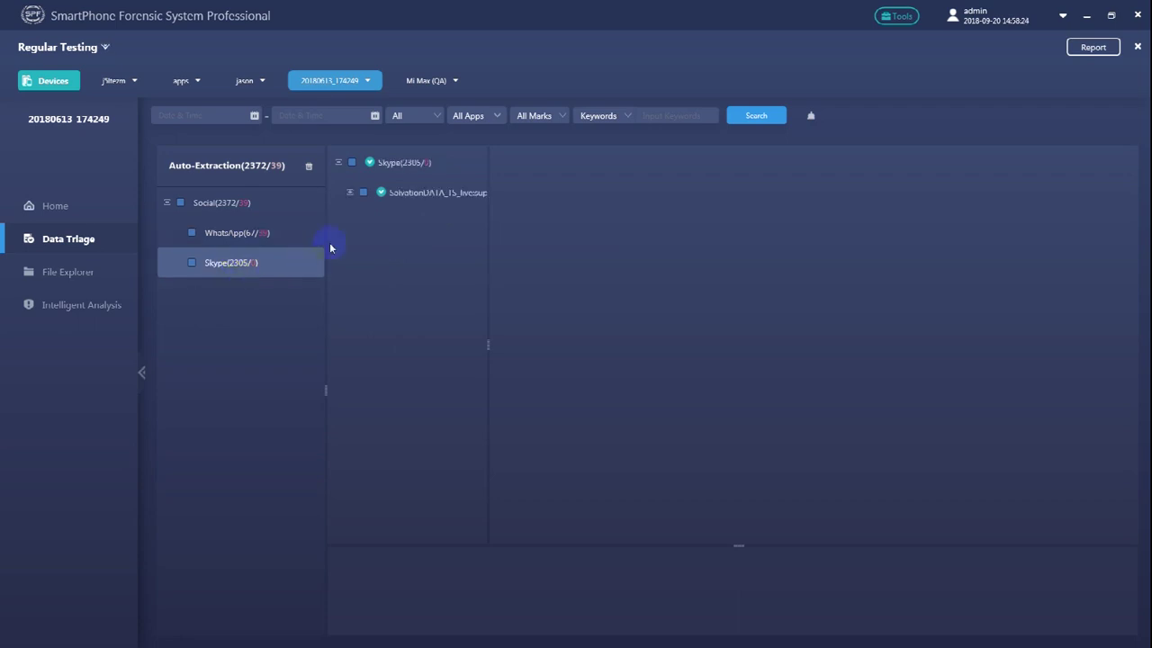
click(350, 194)
click(361, 223)
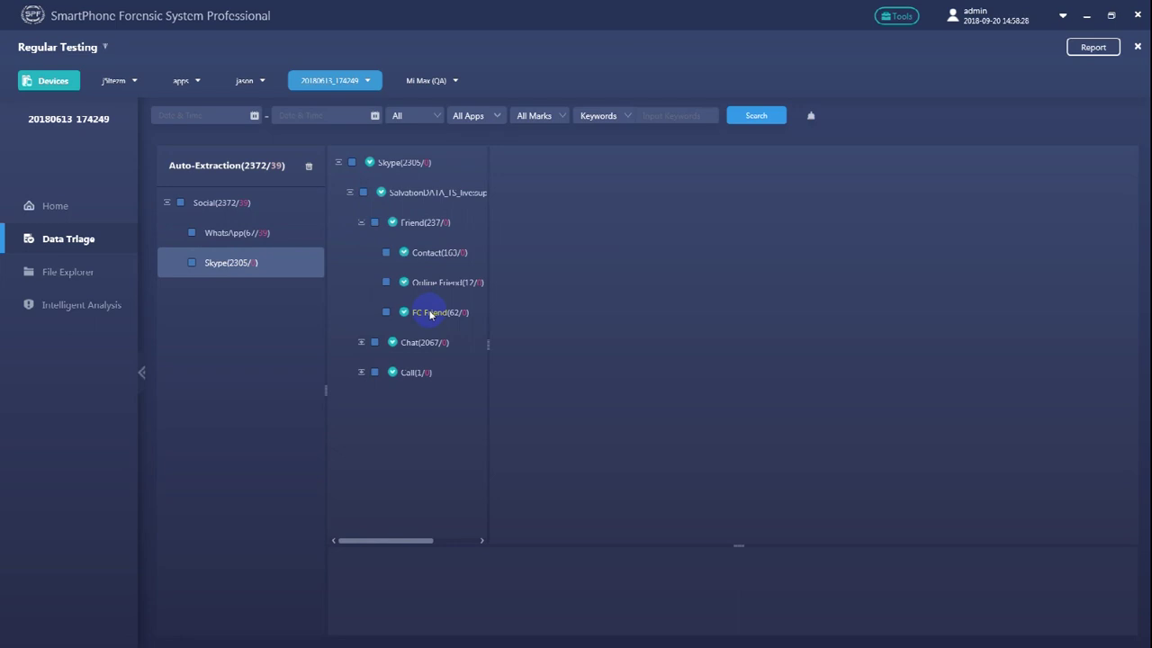
click(361, 342)
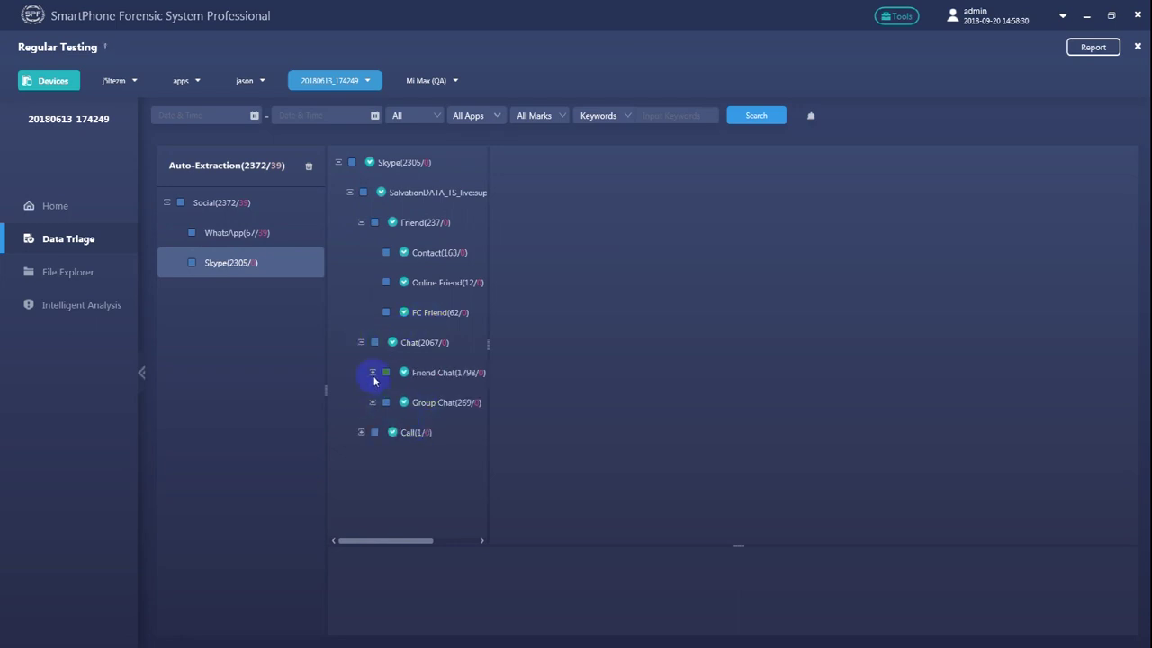
click(373, 373)
Read the DATA CARE SYSTEMS, another contact's and the 264-message Skype friend chats.
click(456, 412)
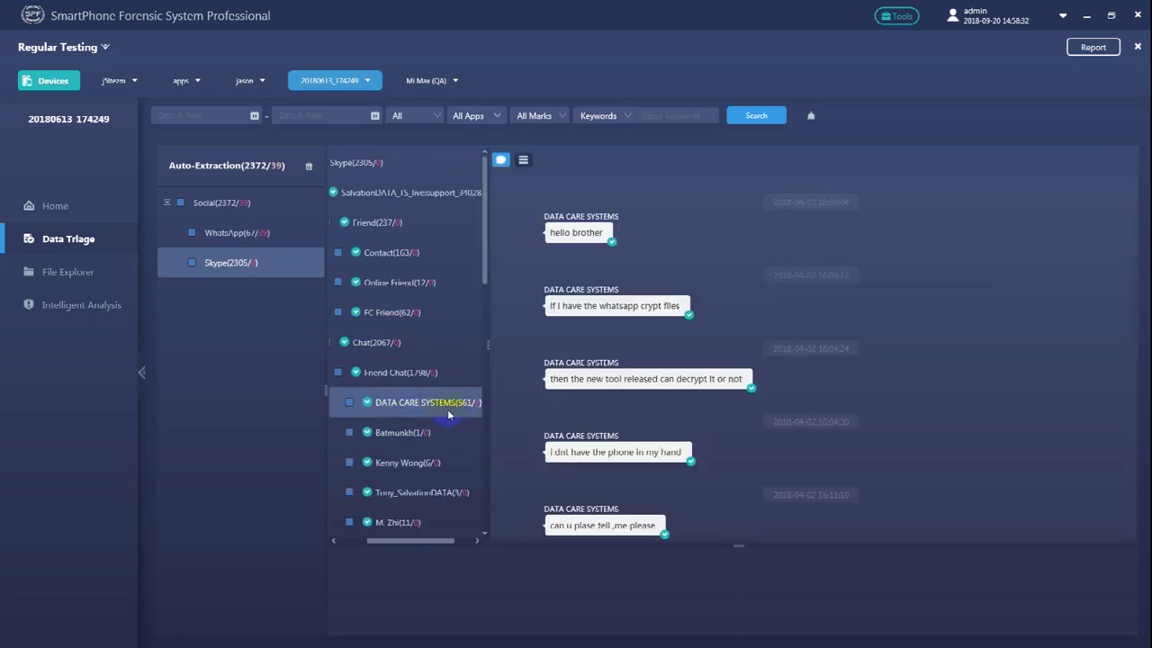
scroll(437, 423, down, 2)
click(436, 420)
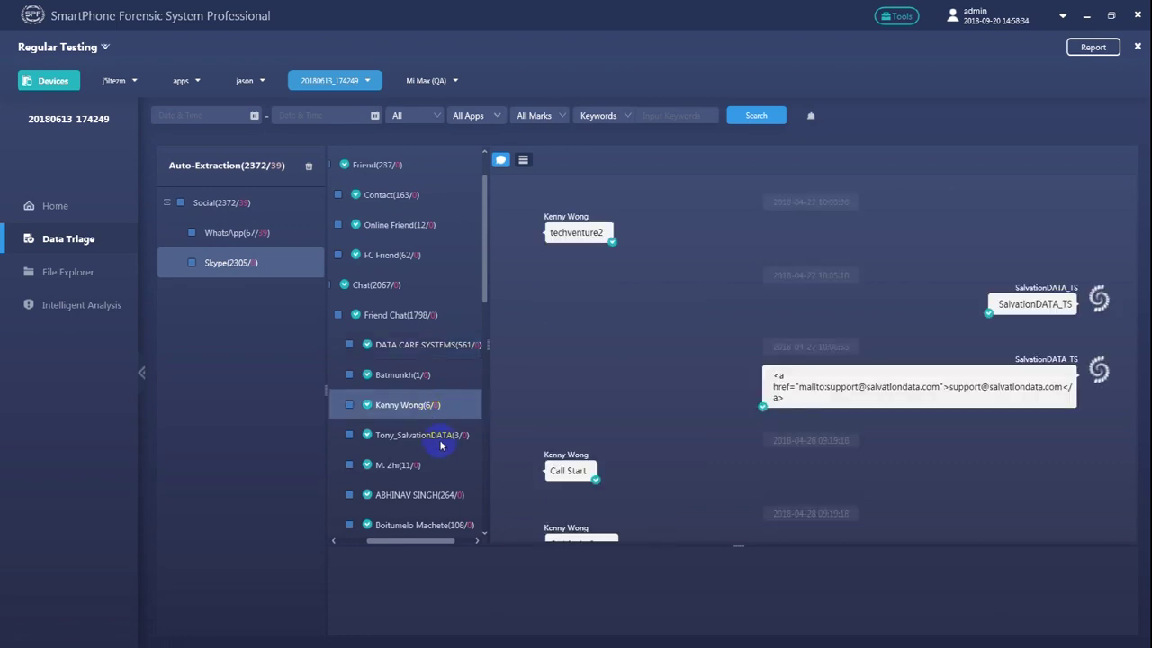
scroll(440, 441, down, 1)
scroll(440, 441, down, 1)
click(440, 438)
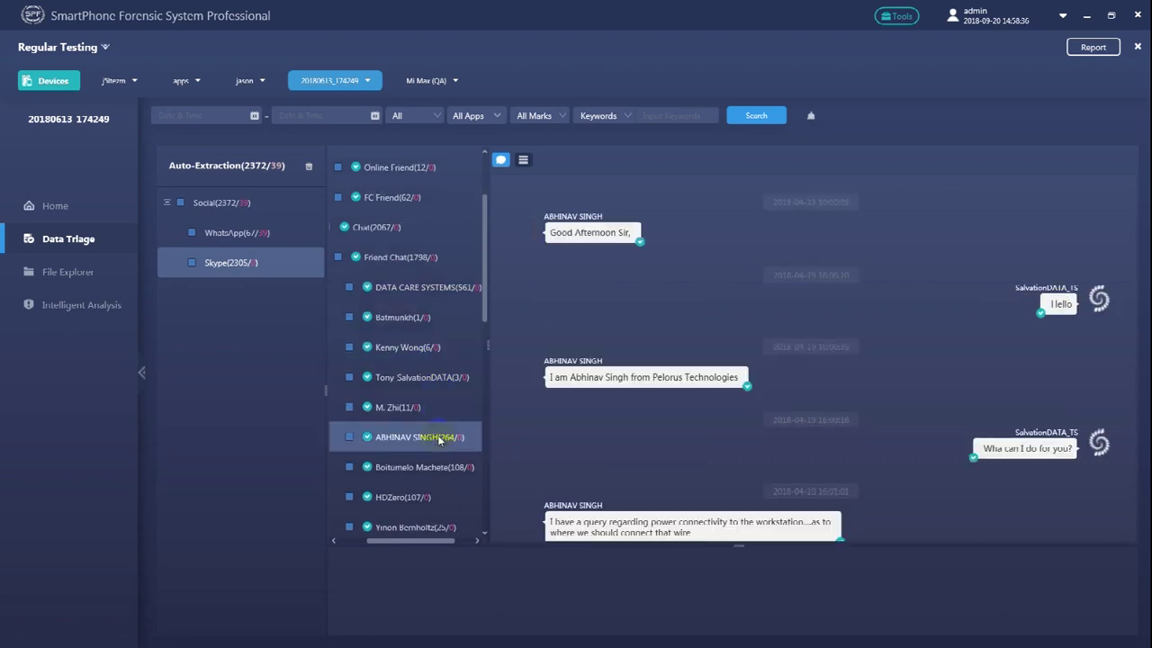
scroll(440, 440, down, 3)
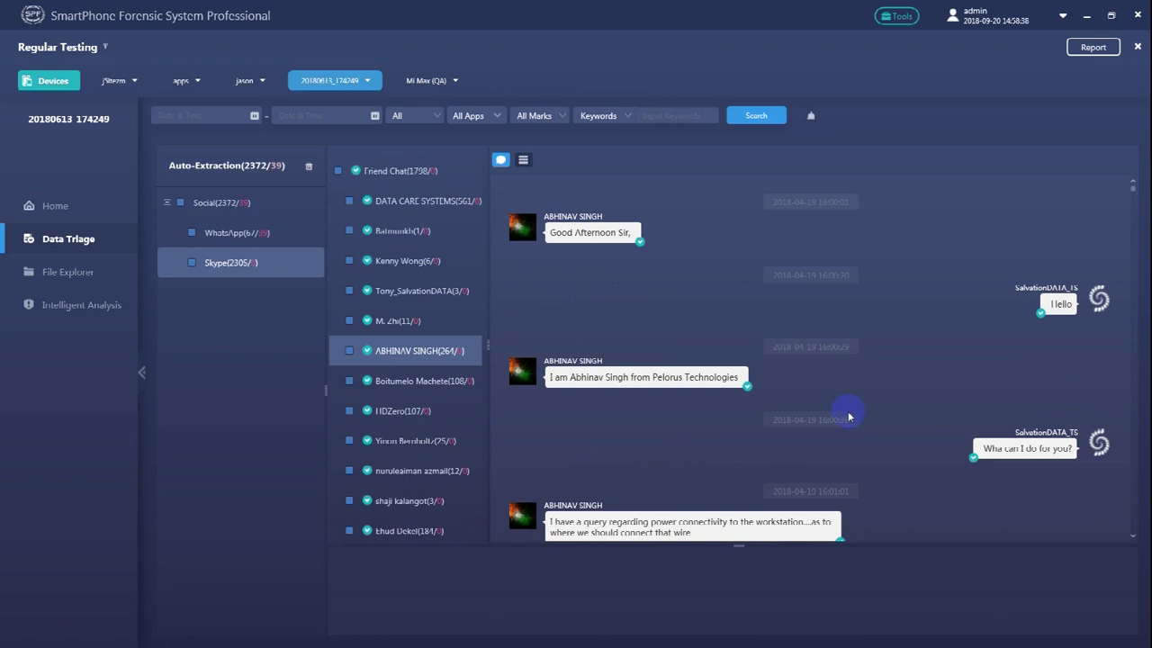
scroll(851, 412, down, 5)
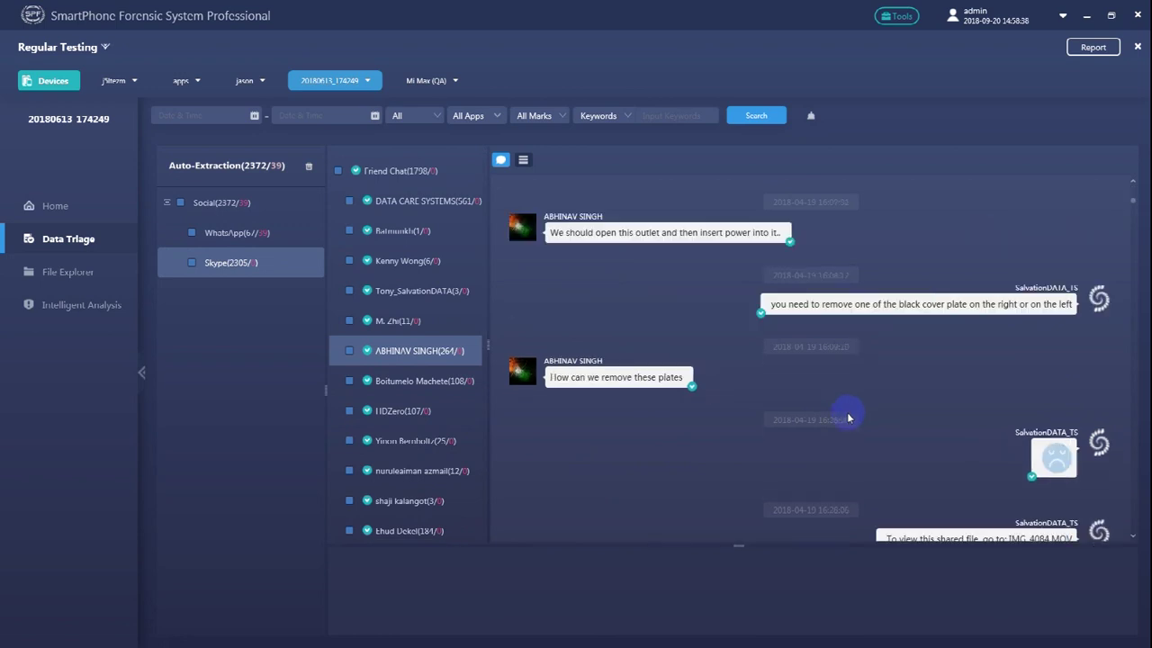
Open the Forensic Report dialog, set to HTML output at C:\SPFReport.
click(1080, 54)
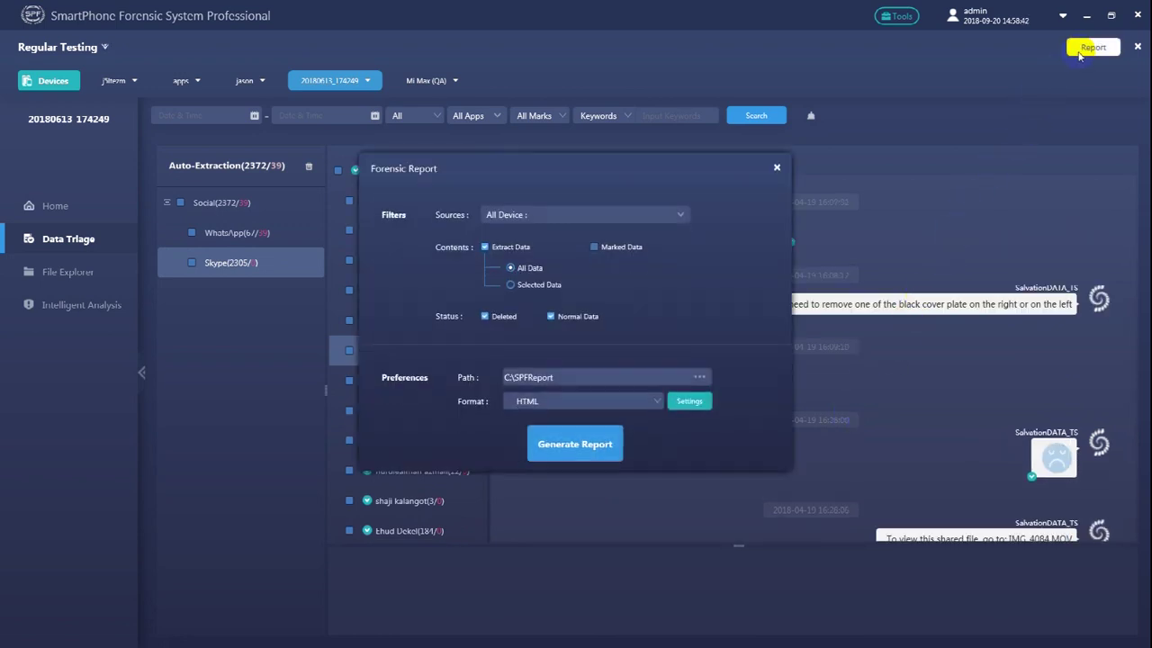